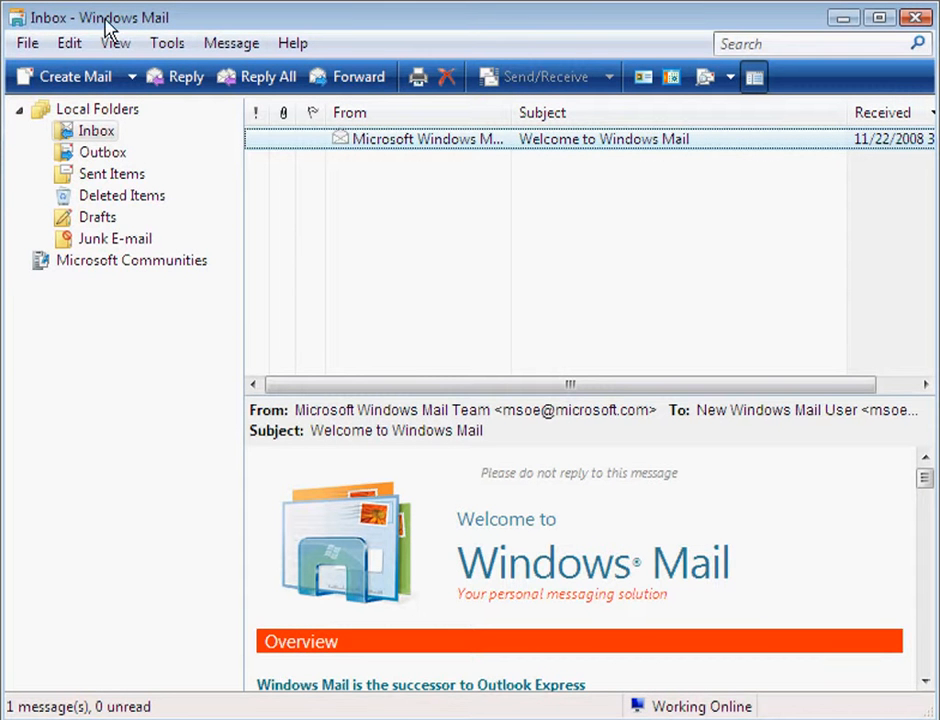
From Tools > Accounts, start adding a new account in Internet Accounts
left_click(168, 45)
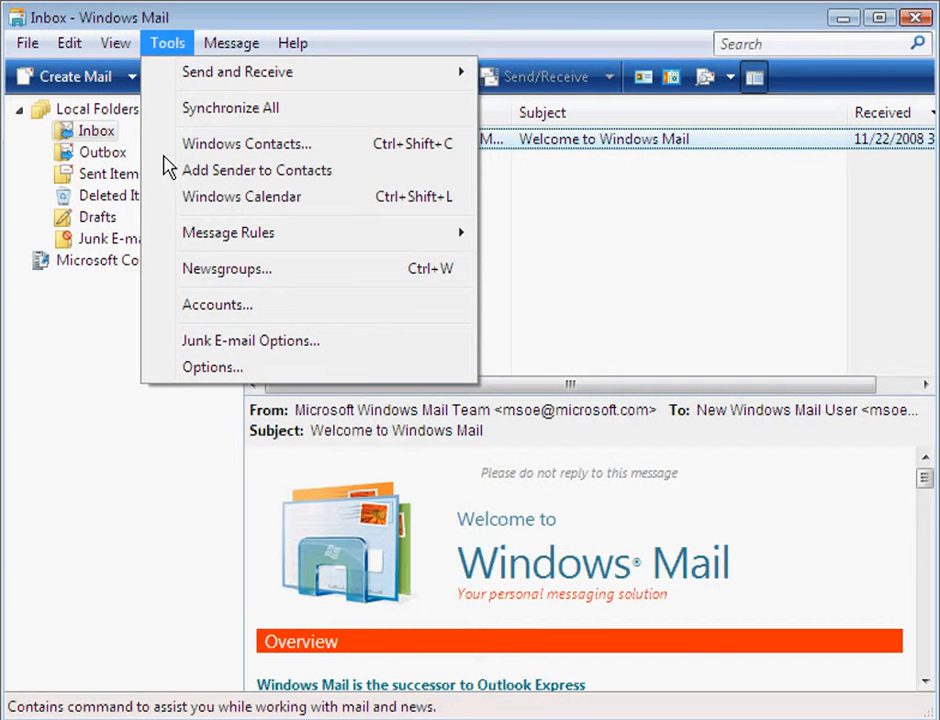
left_click(168, 308)
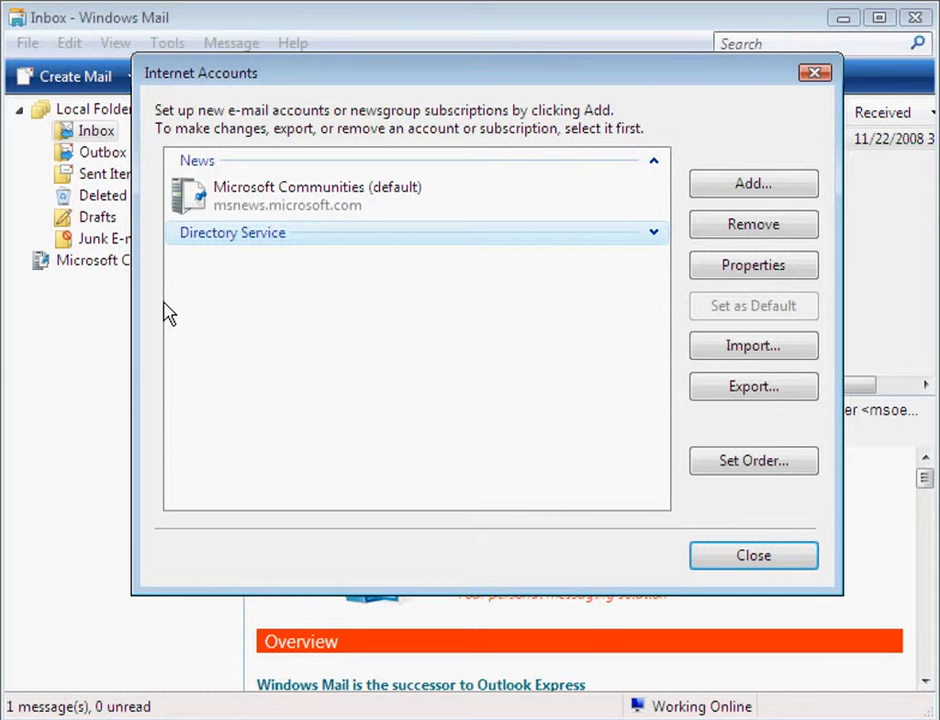
left_click(746, 185)
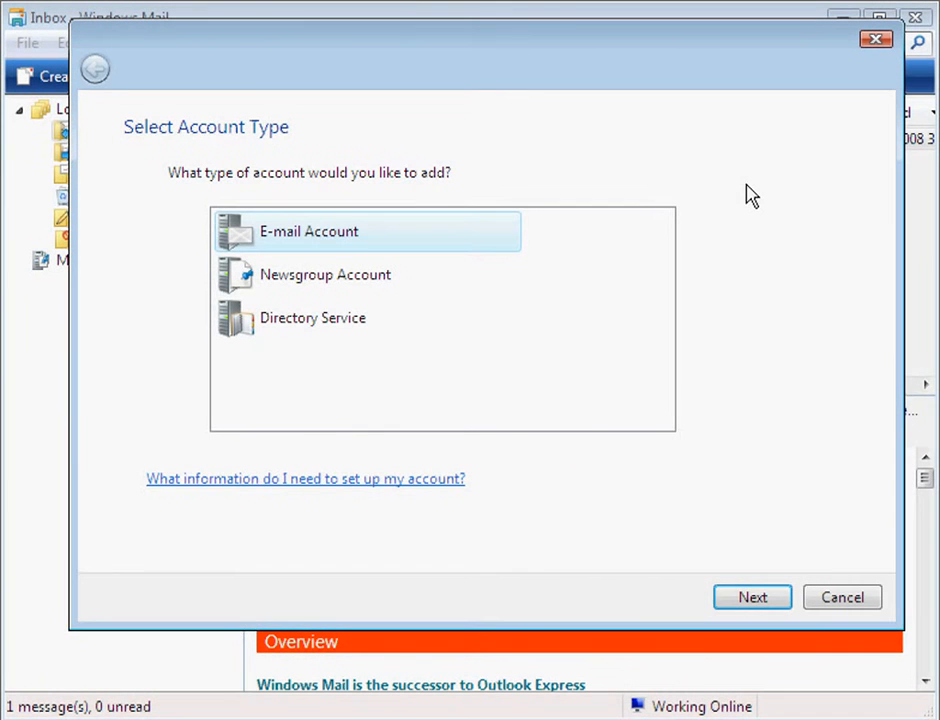
Choose E-mail Account, then enter the display name and the e-mail address
left_click(752, 600)
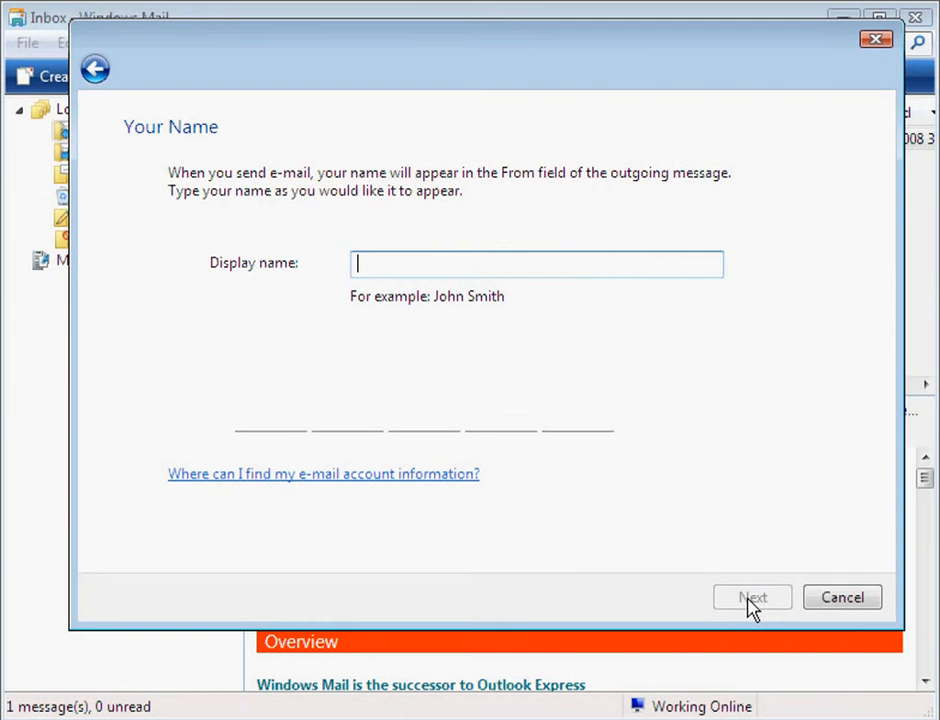
type("Demo U")
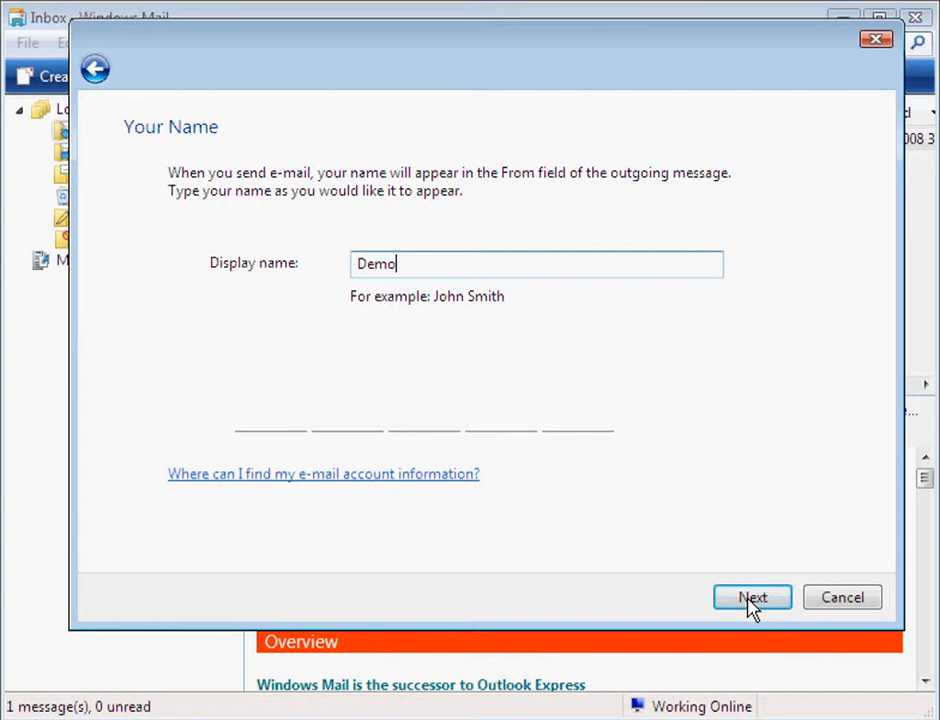
type("ser")
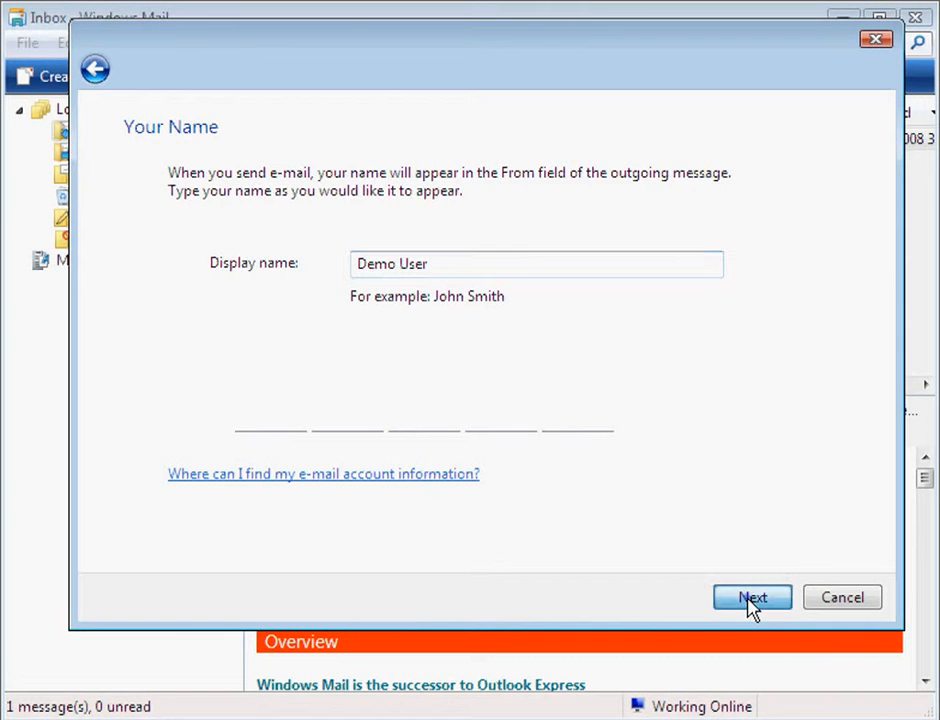
left_click(750, 600)
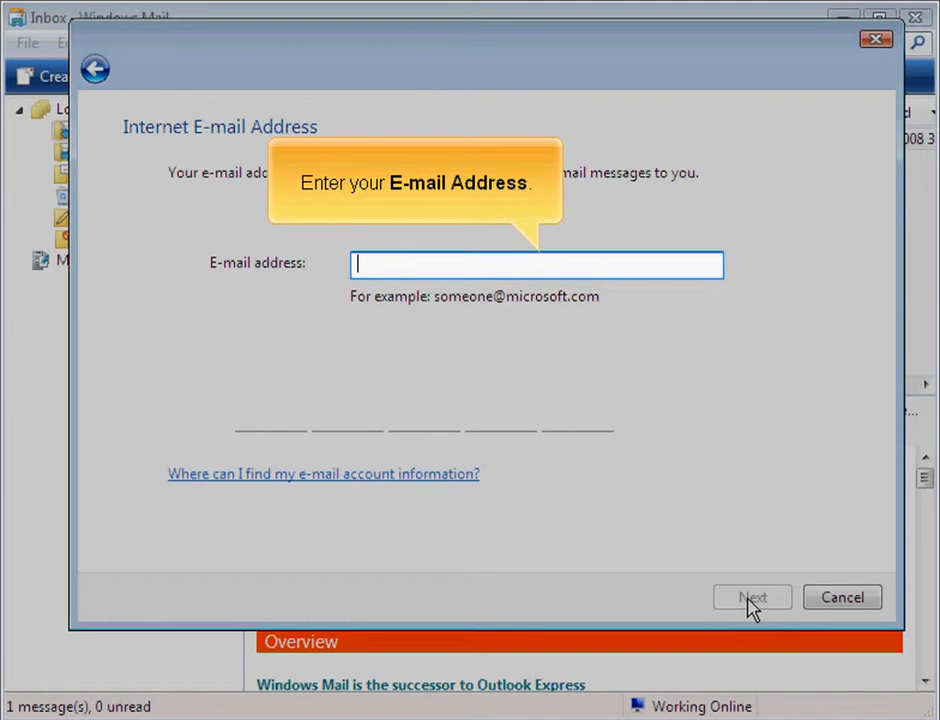
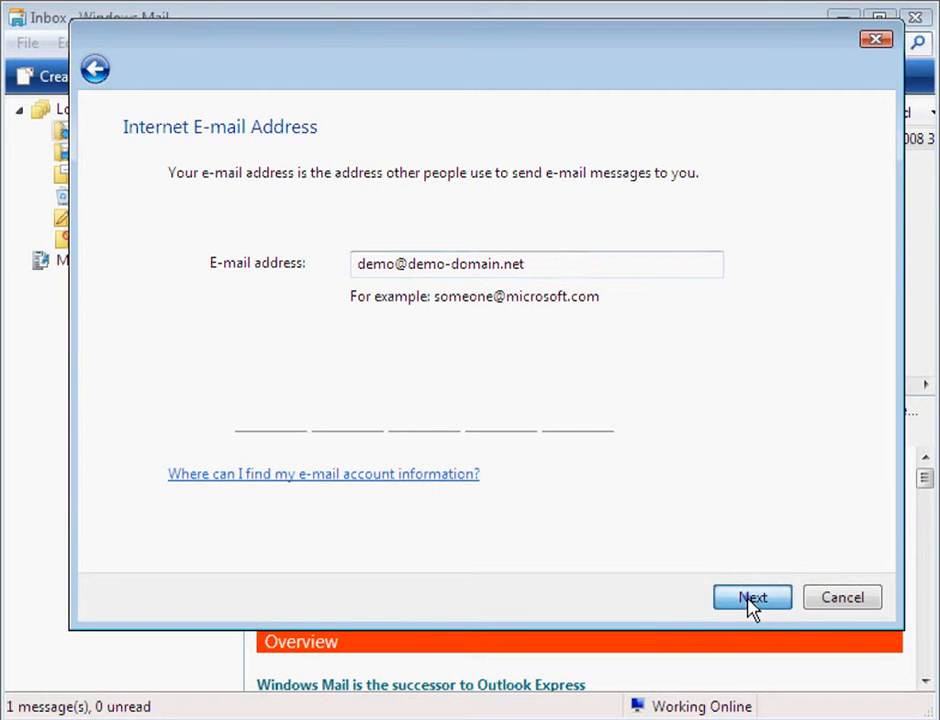
left_click(751, 598)
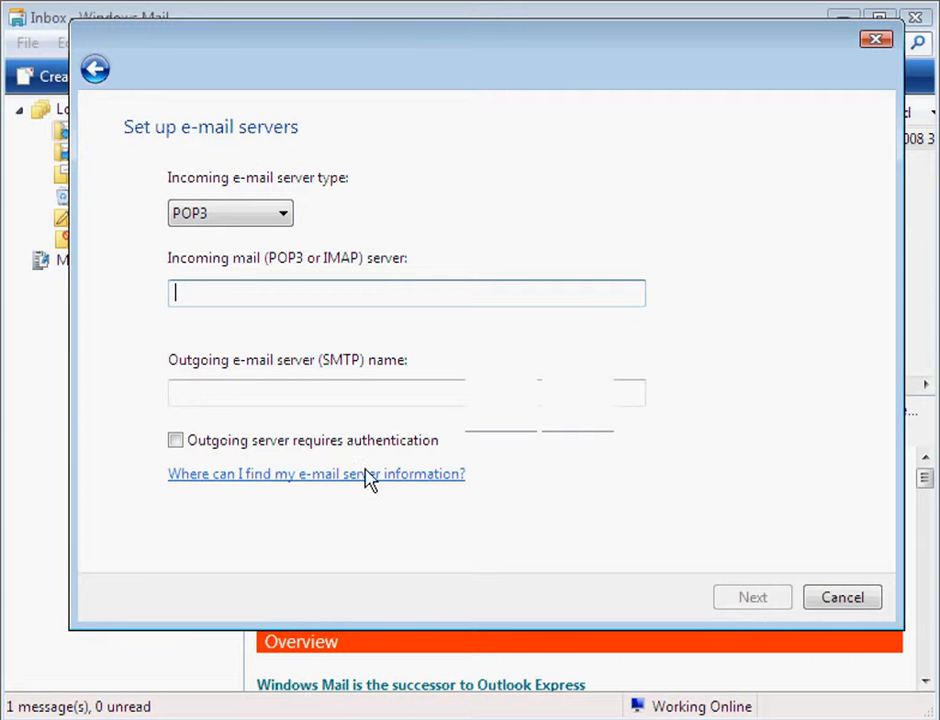
left_click(284, 214)
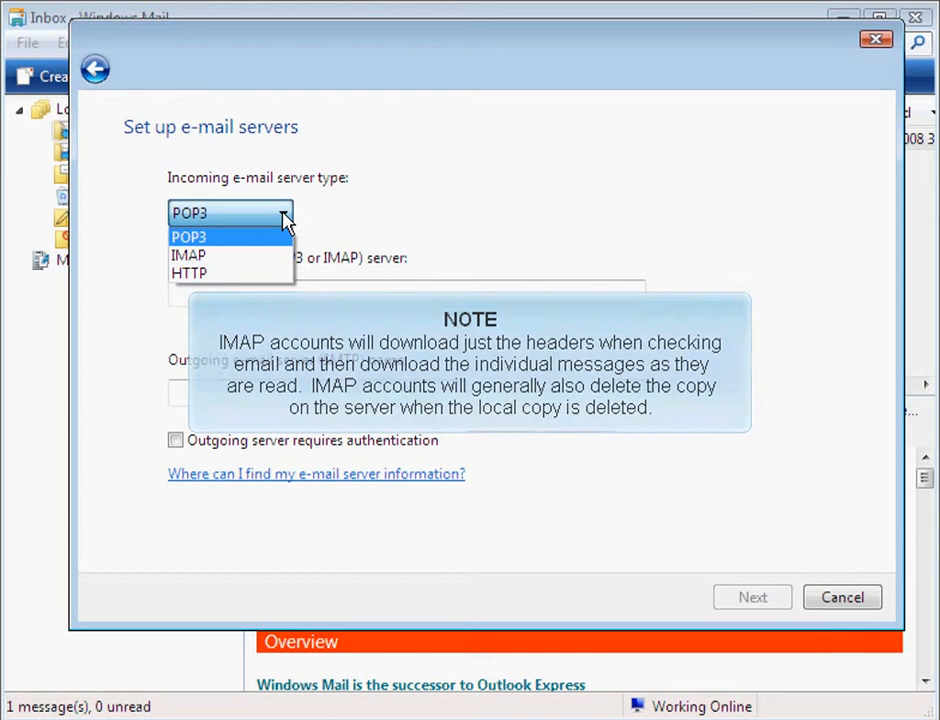
left_click(286, 219)
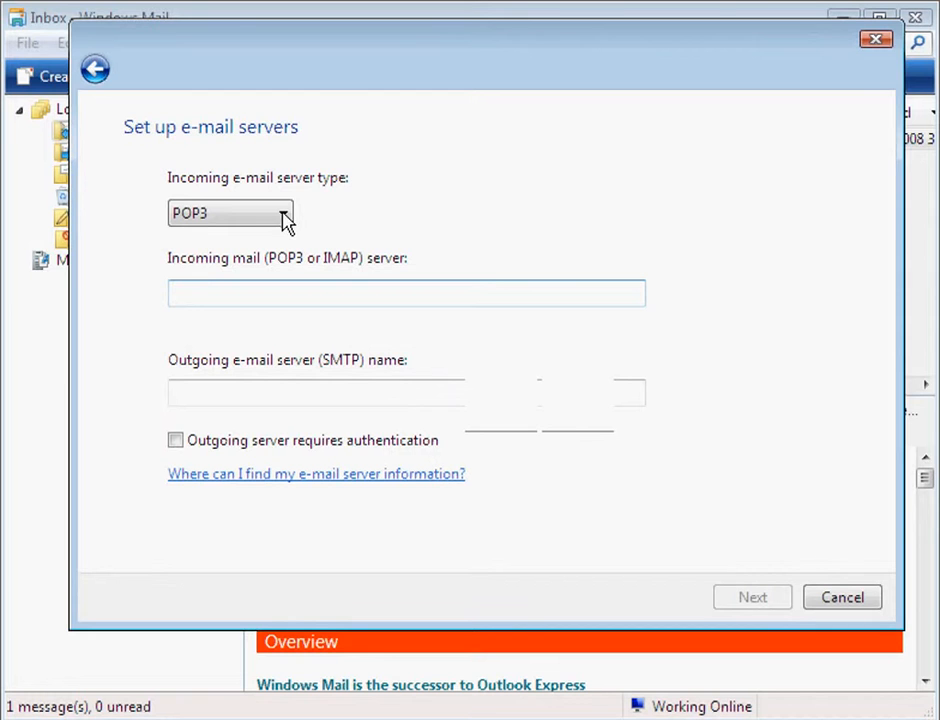
Set the incoming mail server to mail.demo-domain.net
left_click(177, 294)
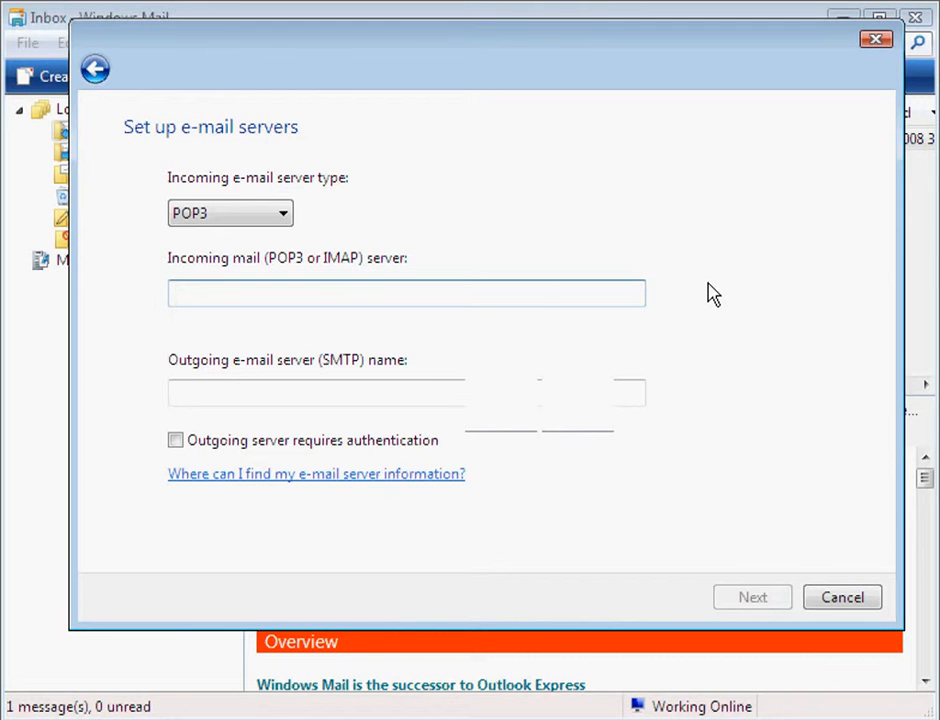
type("mail.d")
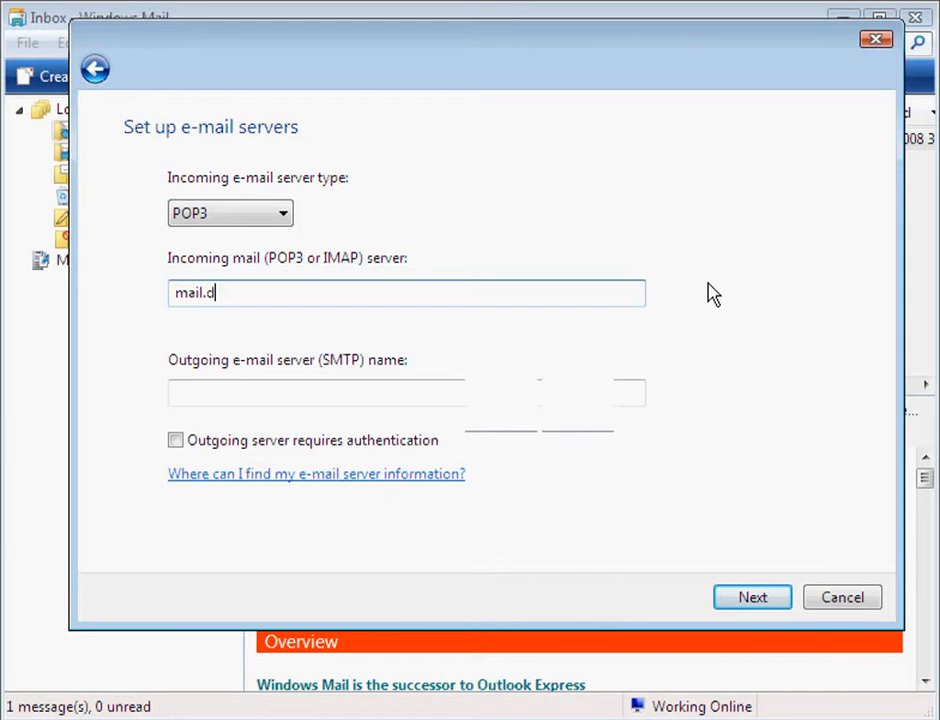
type("emo-doma")
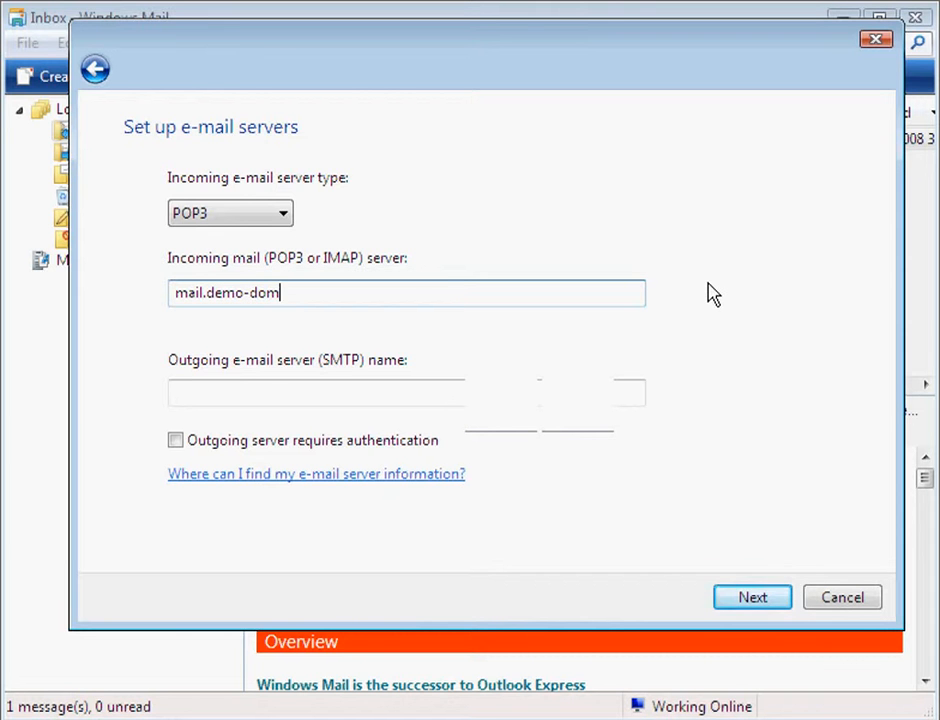
type("in.net")
key("Tab")
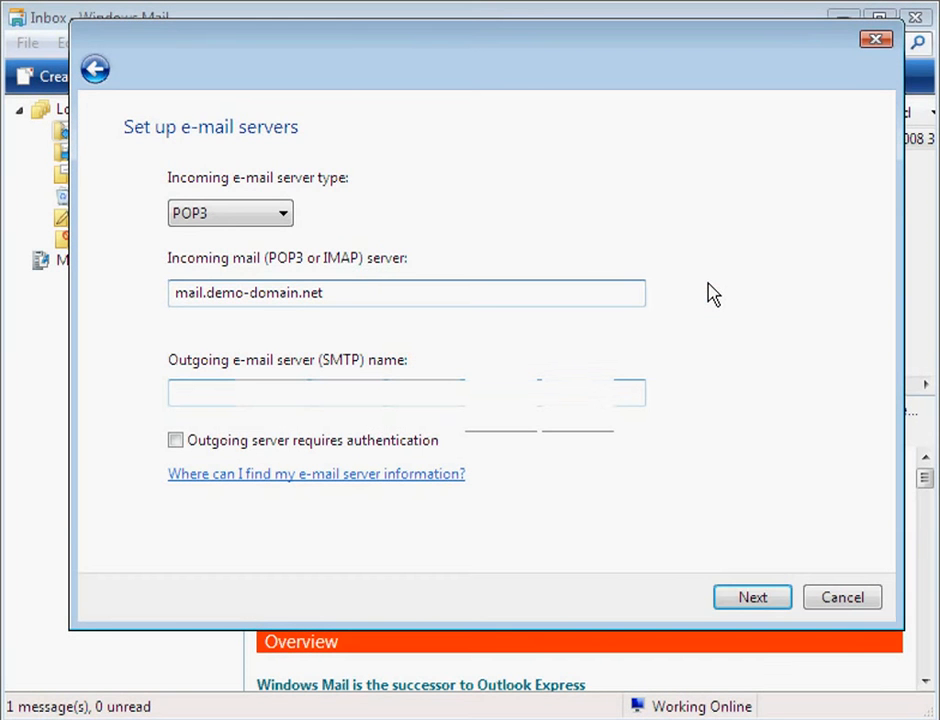
Set the outgoing SMTP server to mail.demo-domain.net, requiring authentication
left_click(178, 393)
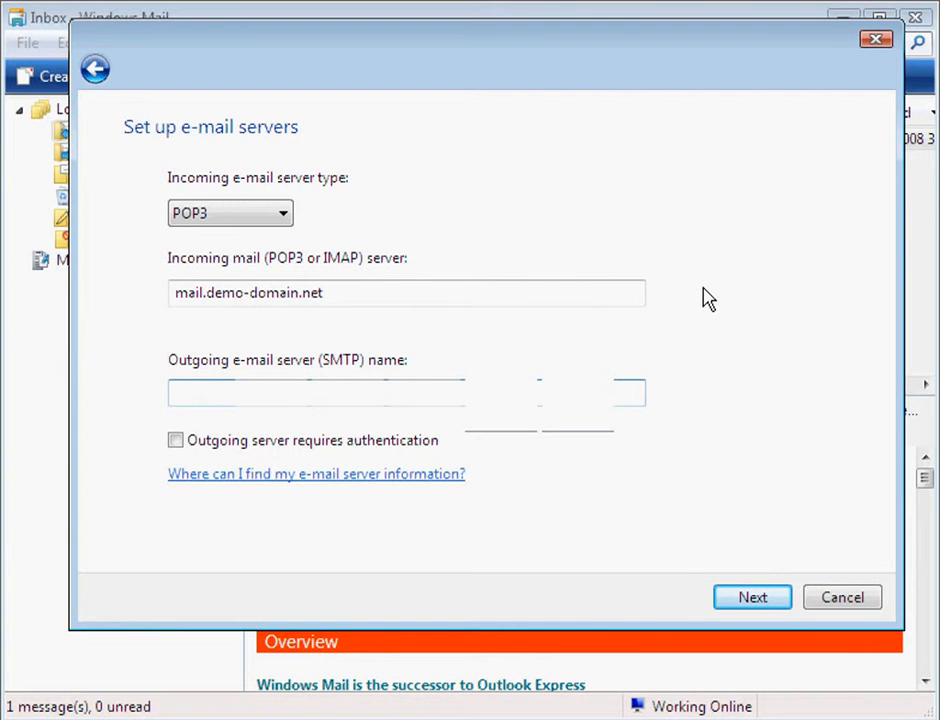
type("mail.demo-doma")
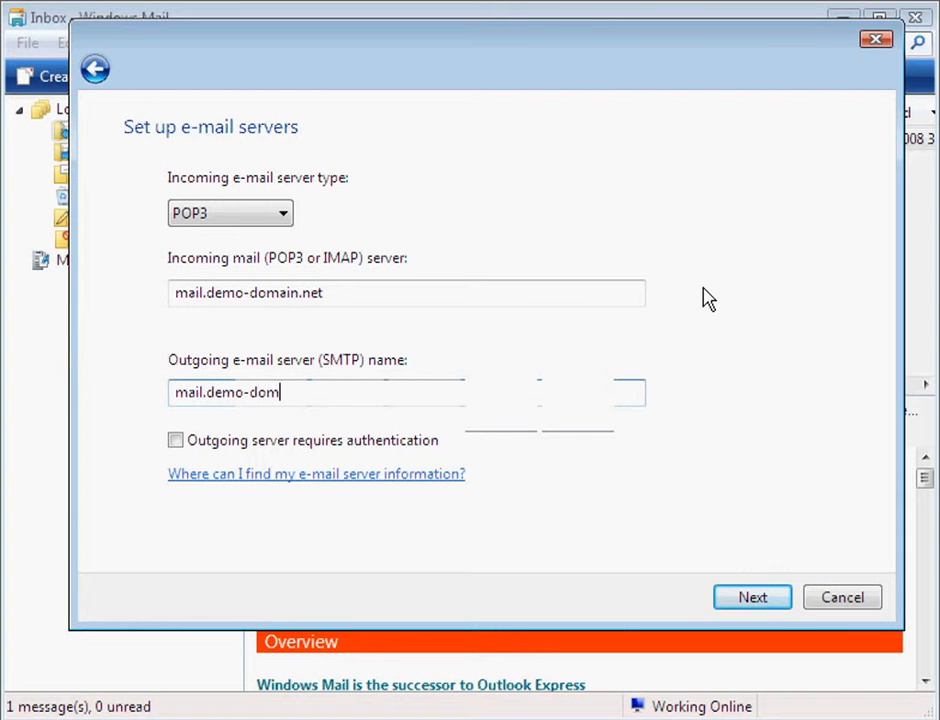
type("in.net")
left_click(176, 441)
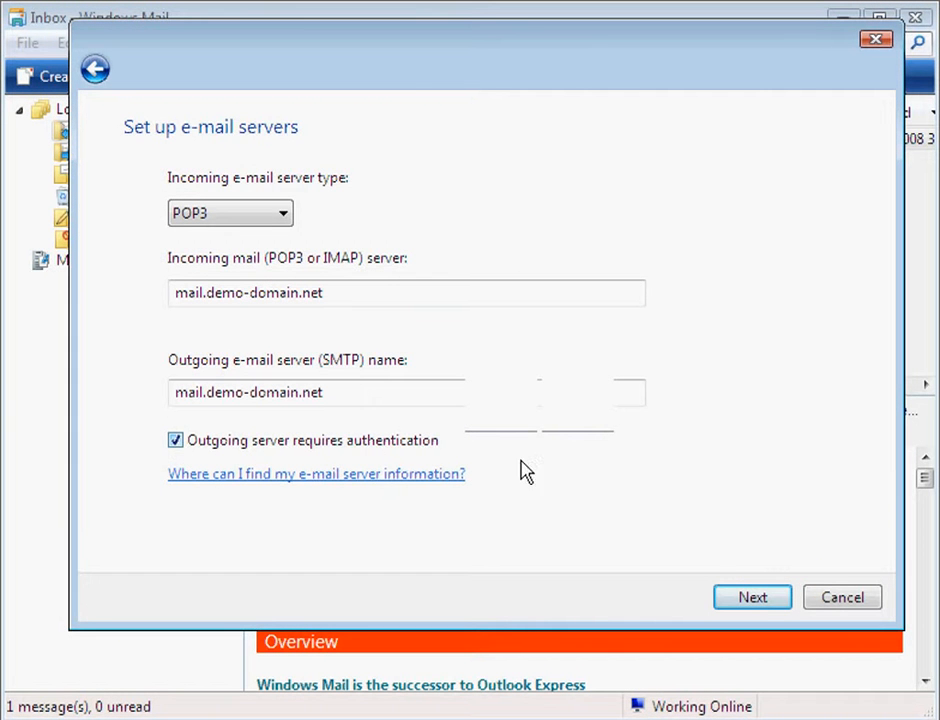
left_click(752, 598)
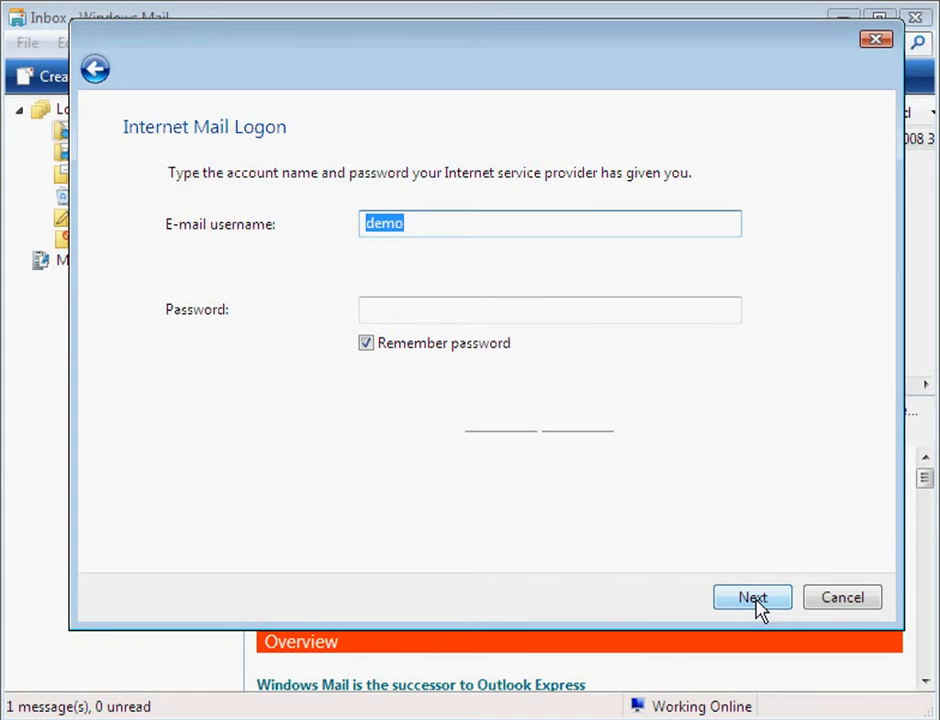
Complete the e-mail username as the full address and enter the account password
left_click(410, 222)
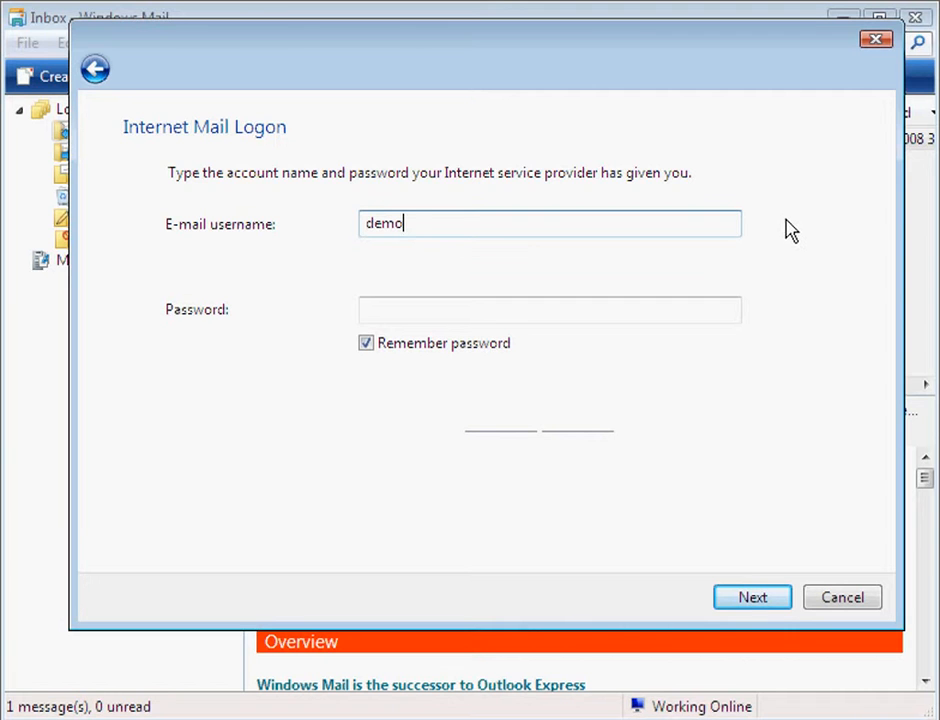
type("@demo-domain.ne")
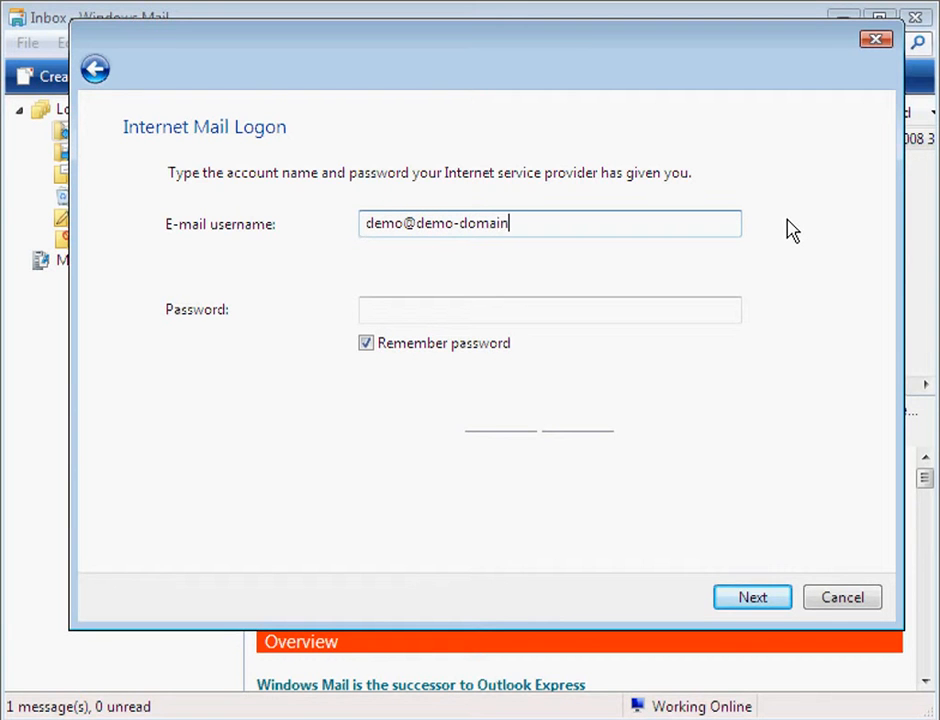
type("t")
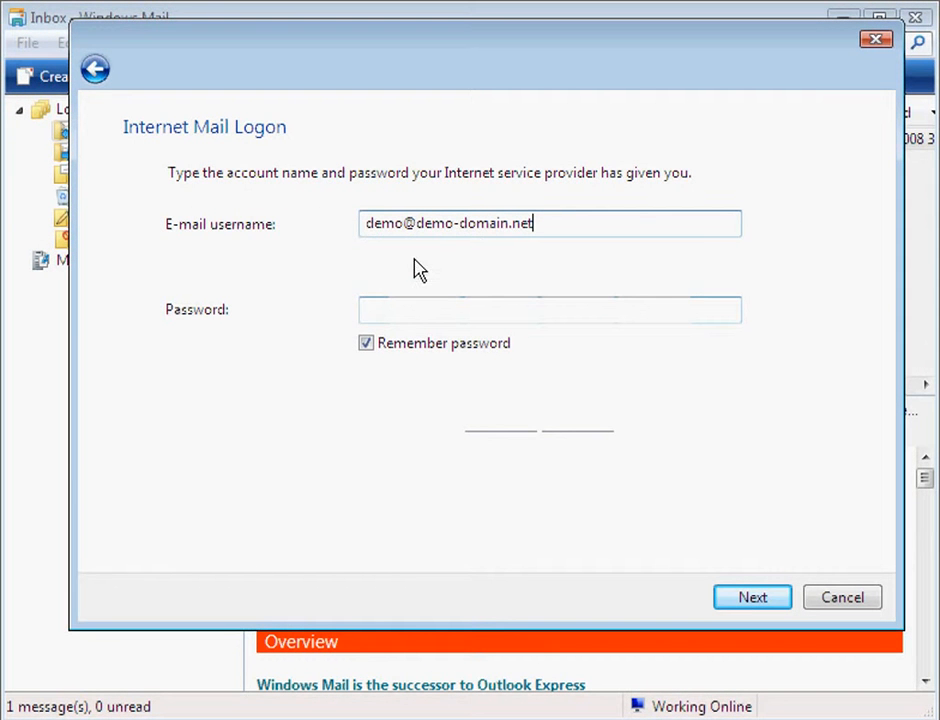
left_click(366, 316)
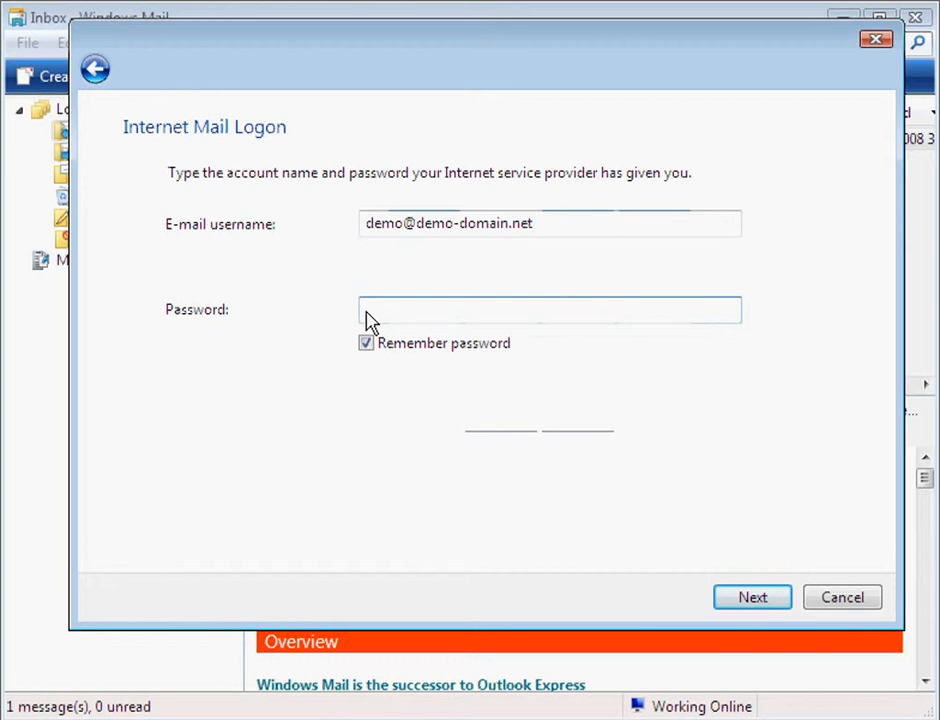
type("passwo")
left_click(752, 603)
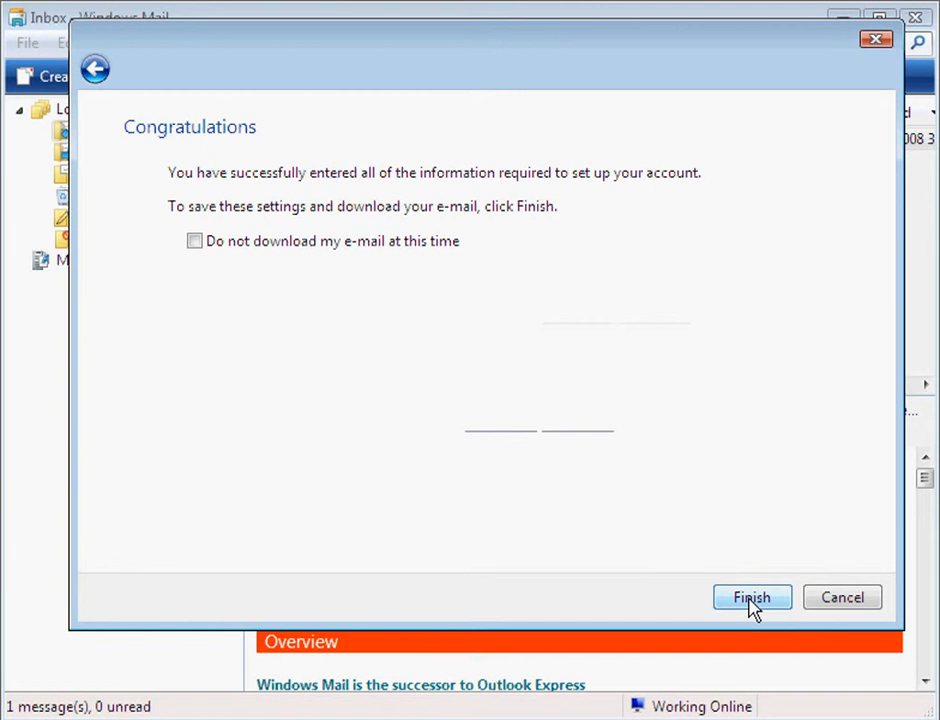
Finish the wizard and open Properties for the mail.demo-domain.net account
left_click(750, 597)
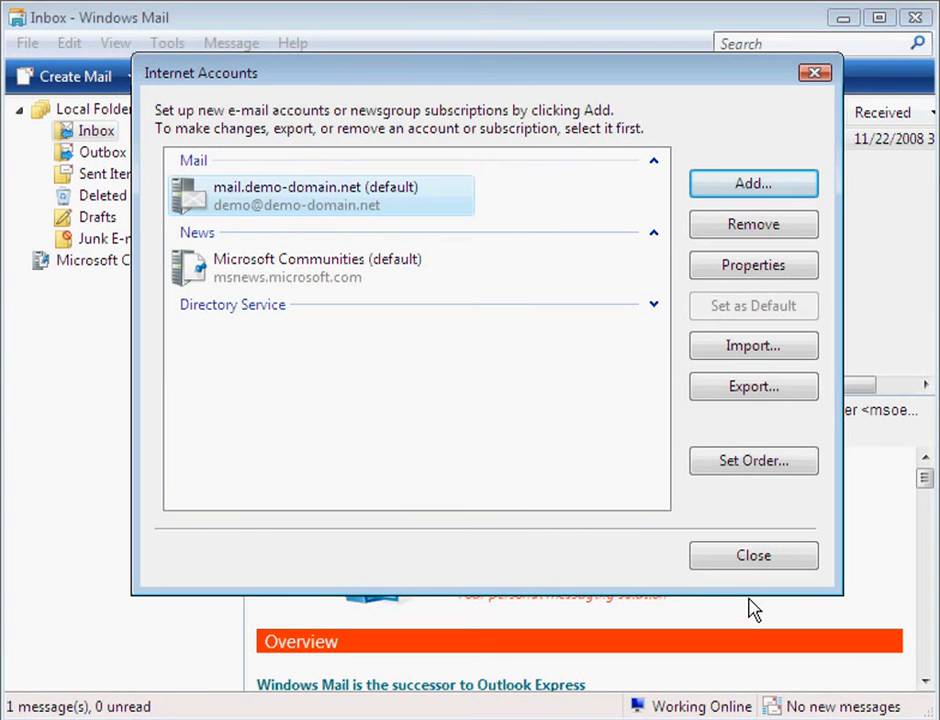
left_click(417, 207)
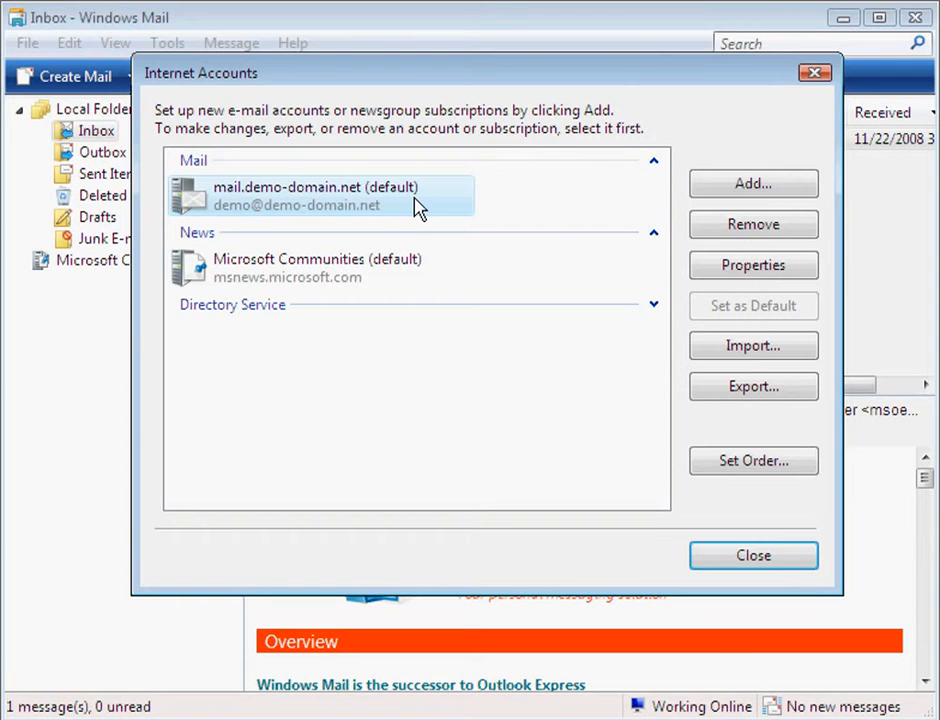
left_click(752, 273)
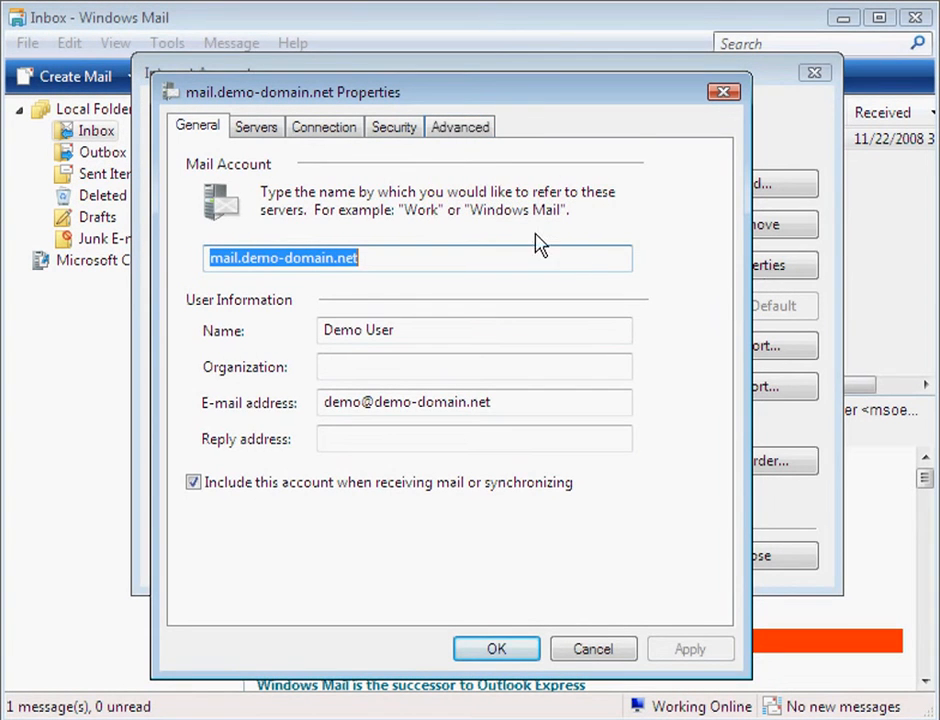
Show the Advanced tab of the account's Properties with the server ports
left_click(460, 130)
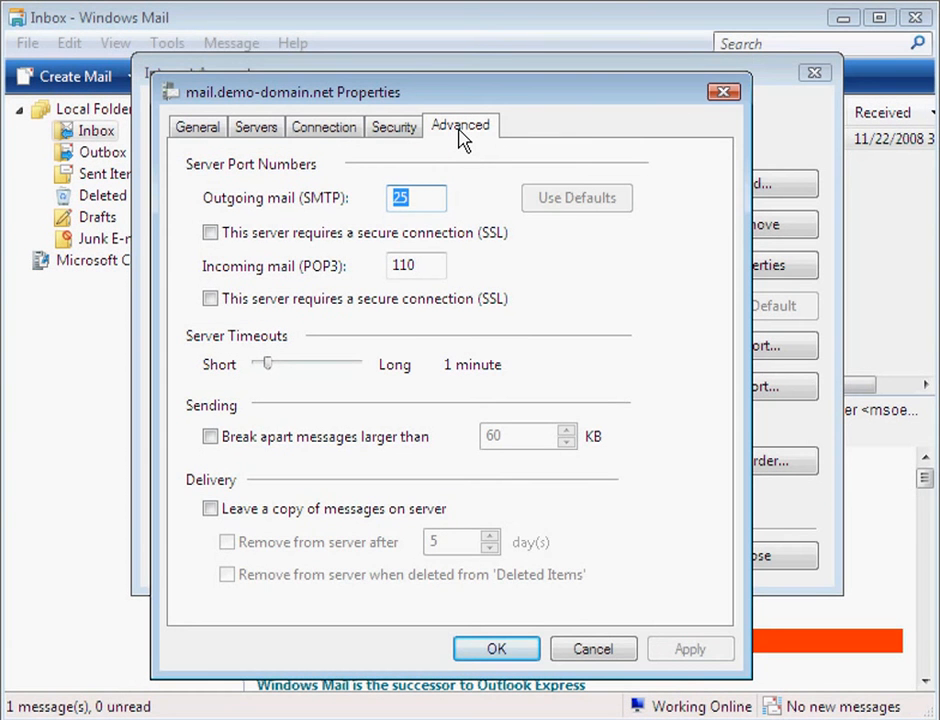
Change the outgoing SMTP port to 26, save it, and close Internet Accounts
type("26")
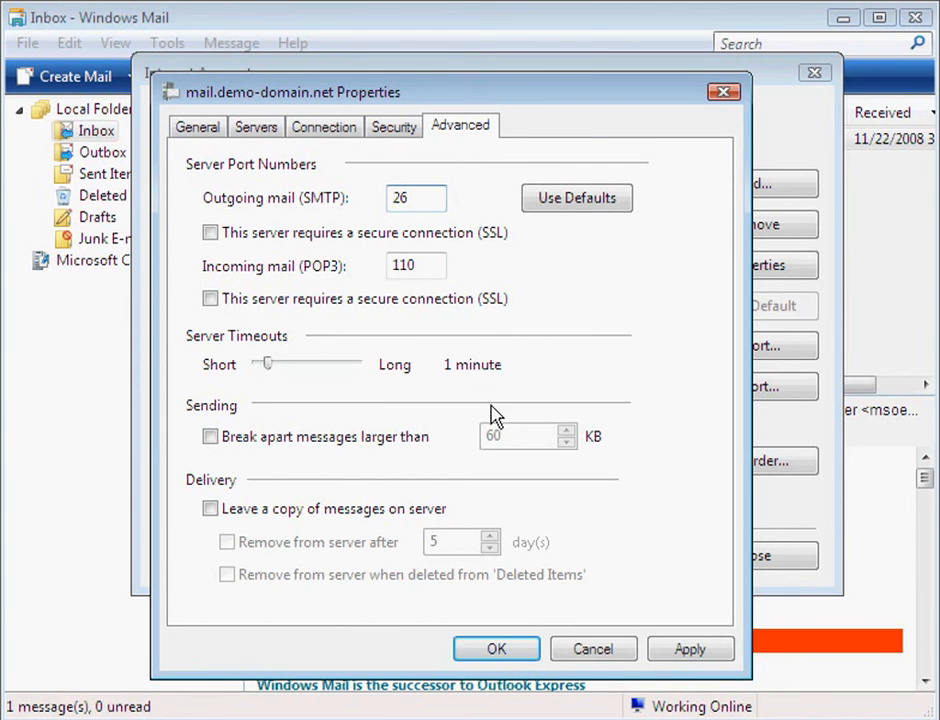
left_click(496, 652)
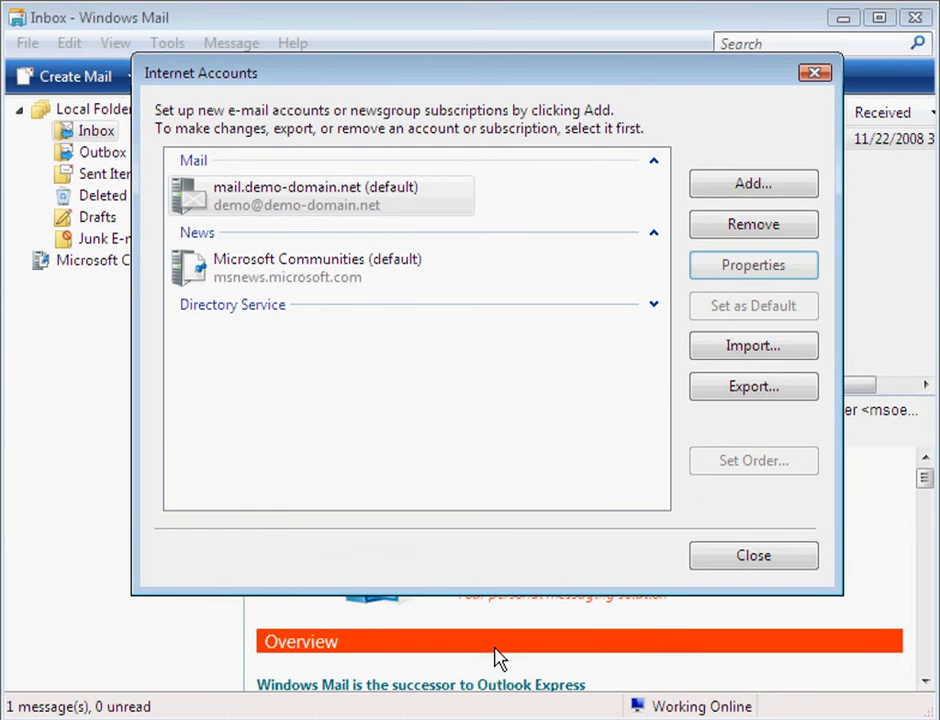
left_click(752, 562)
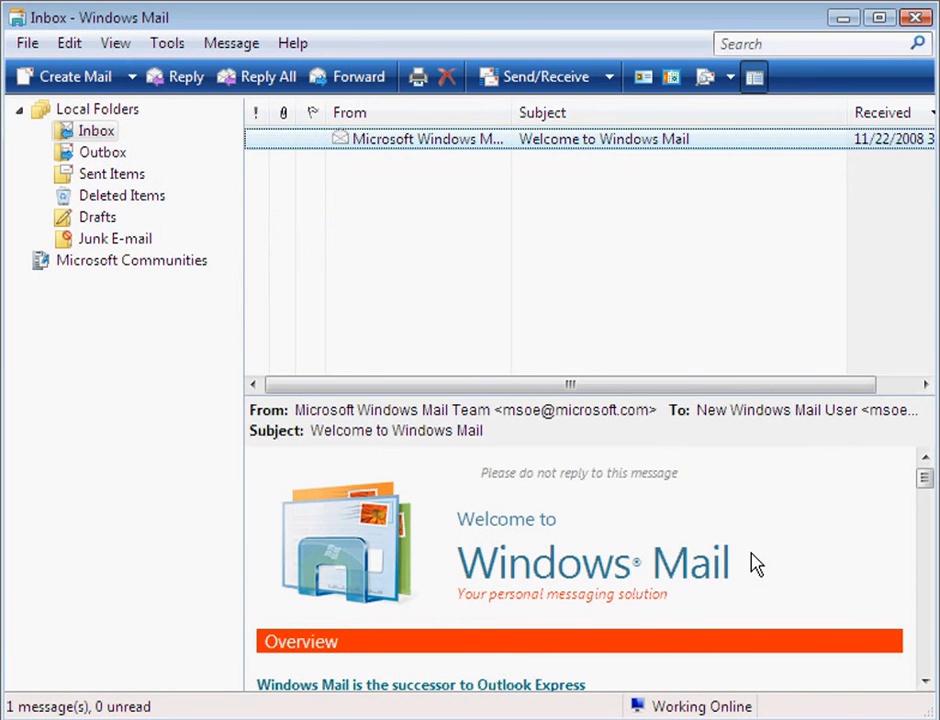